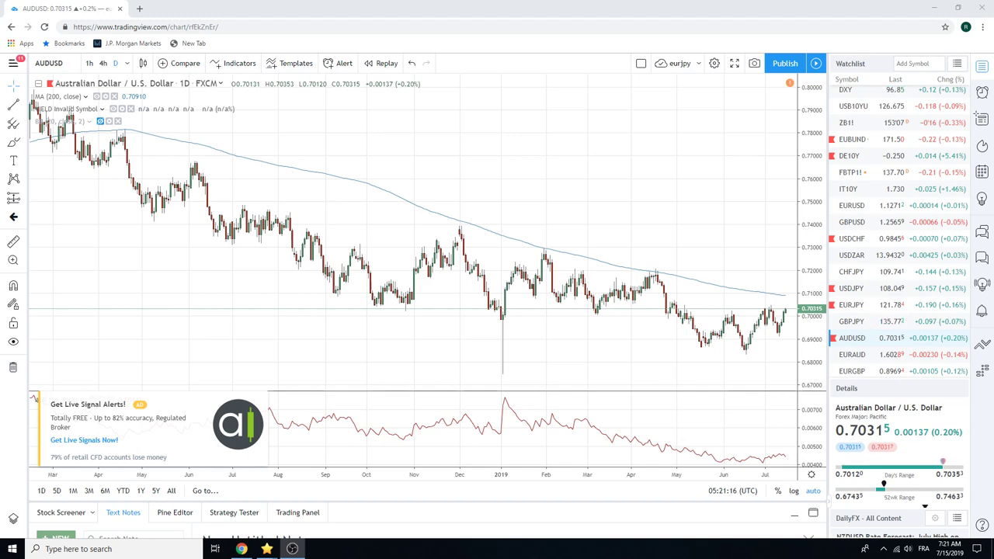
# Step: Load ZN1! (10 Year T-Note Futures) from the watchlist in place of AUDUSD on the daily chart
pyautogui.scroll(2, 593, 328)
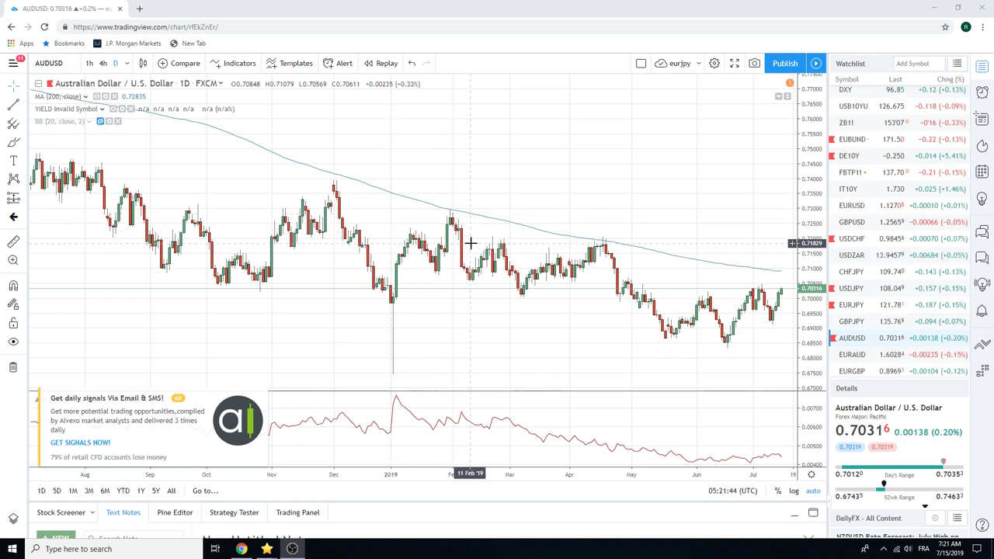
pyautogui.scroll(-2, 470, 244)
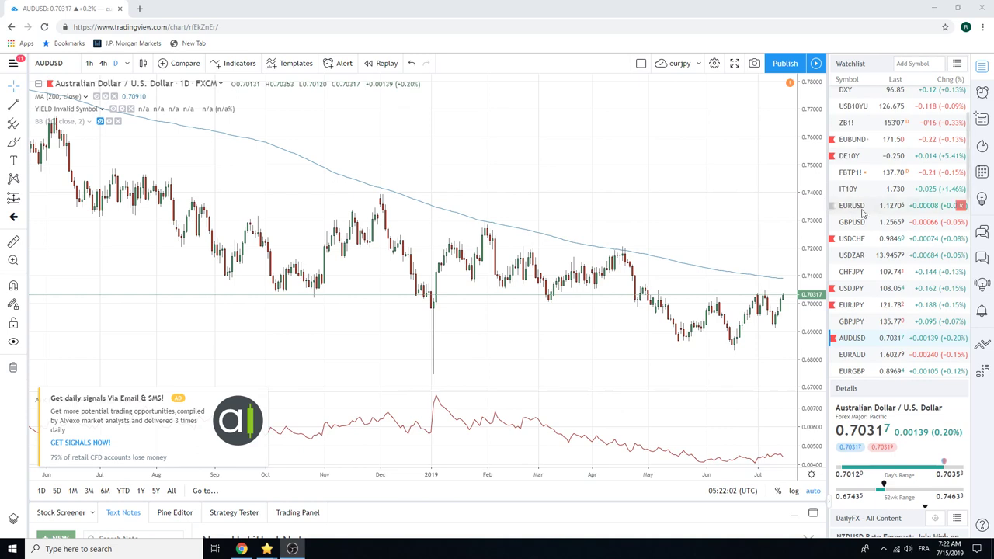
pyautogui.scroll(2, 863, 218)
pyautogui.scroll(1, 863, 217)
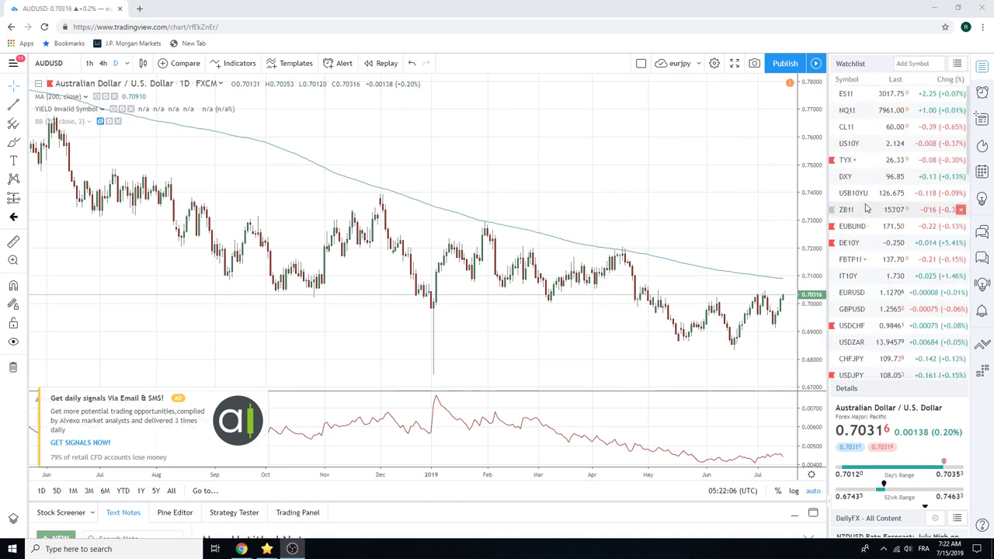
pyautogui.scroll(-5, 866, 202)
pyautogui.scroll(-3, 866, 200)
pyautogui.scroll(-2, 867, 201)
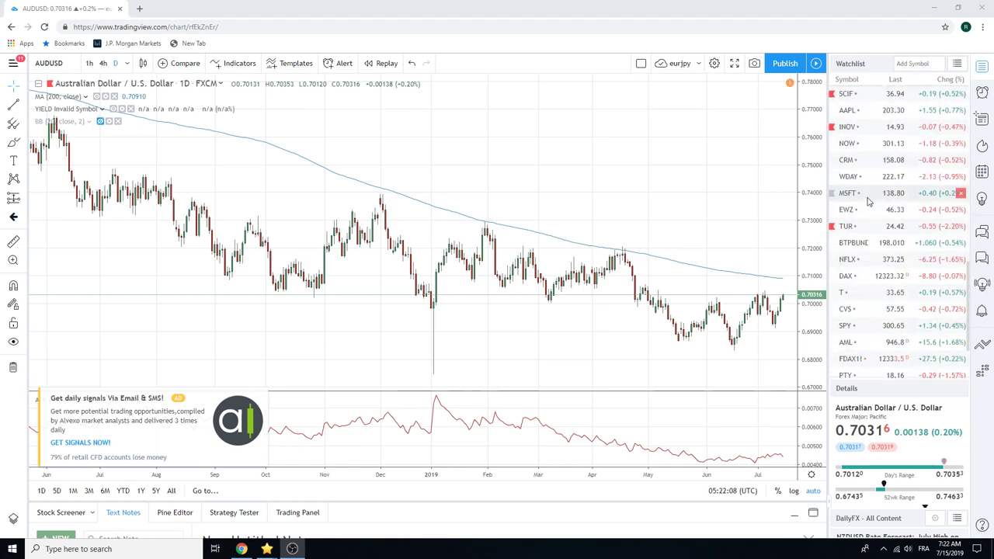
pyautogui.scroll(-2, 868, 202)
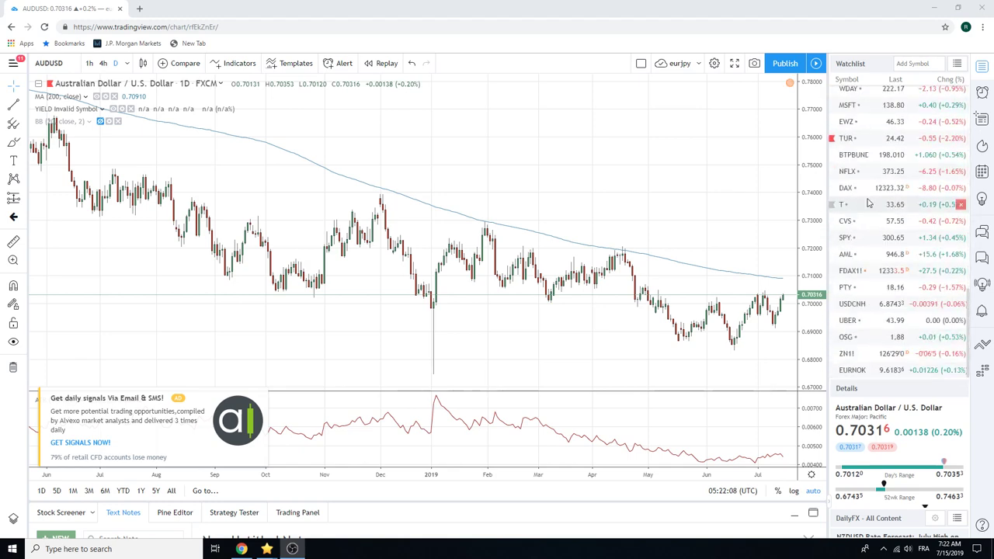
pyautogui.click(846, 355)
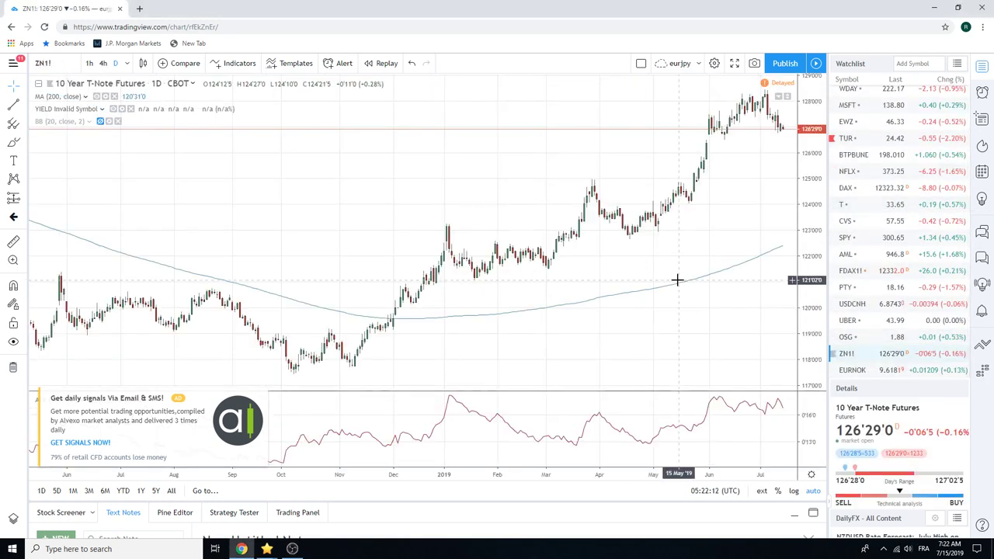
pyautogui.scroll(2, 632, 275)
pyautogui.scroll(2, 629, 274)
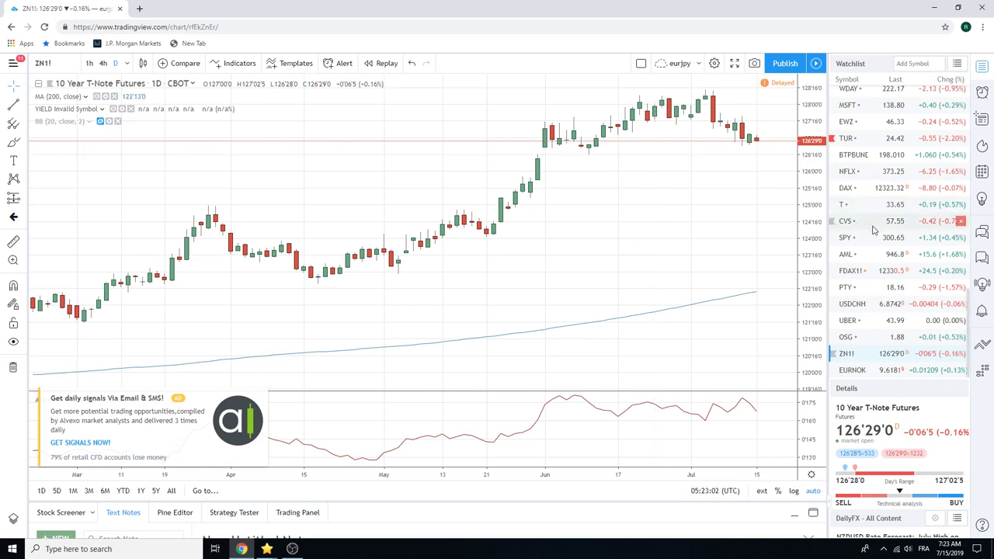
# Step: Load USDCHF from the upper part of the watchlist onto the daily chart
pyautogui.scroll(2, 873, 230)
pyautogui.scroll(2, 874, 231)
pyautogui.scroll(1, 877, 230)
pyautogui.scroll(2, 881, 231)
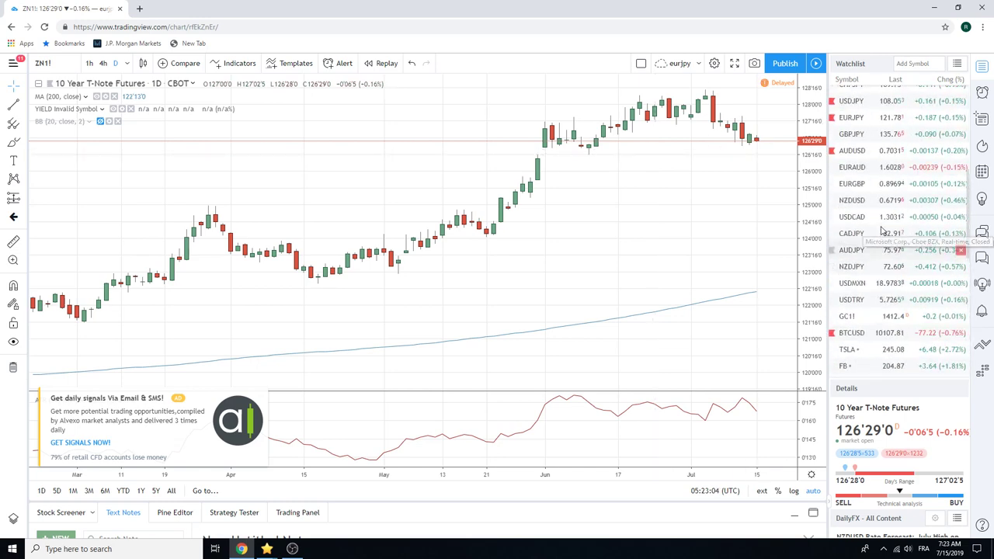
pyautogui.scroll(3, 881, 230)
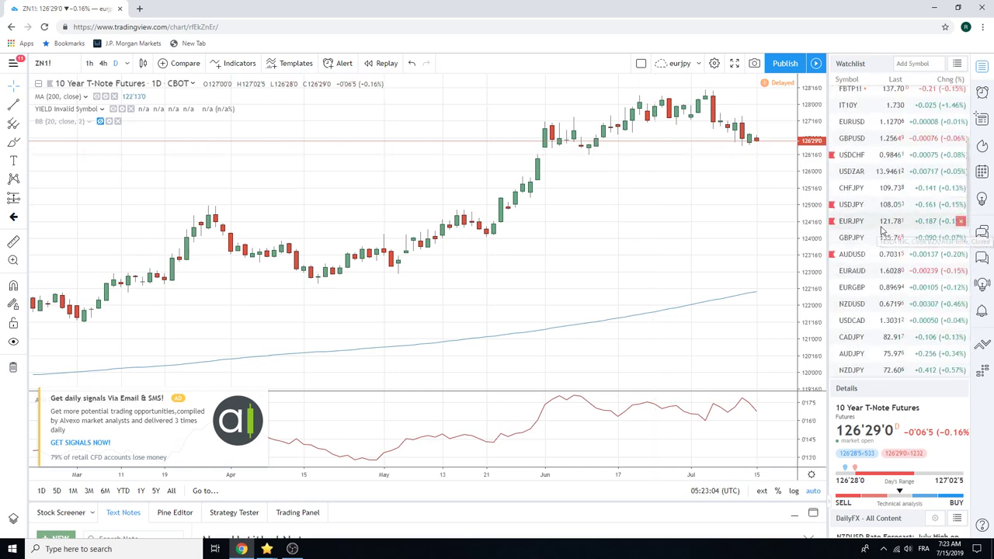
pyautogui.click(875, 156)
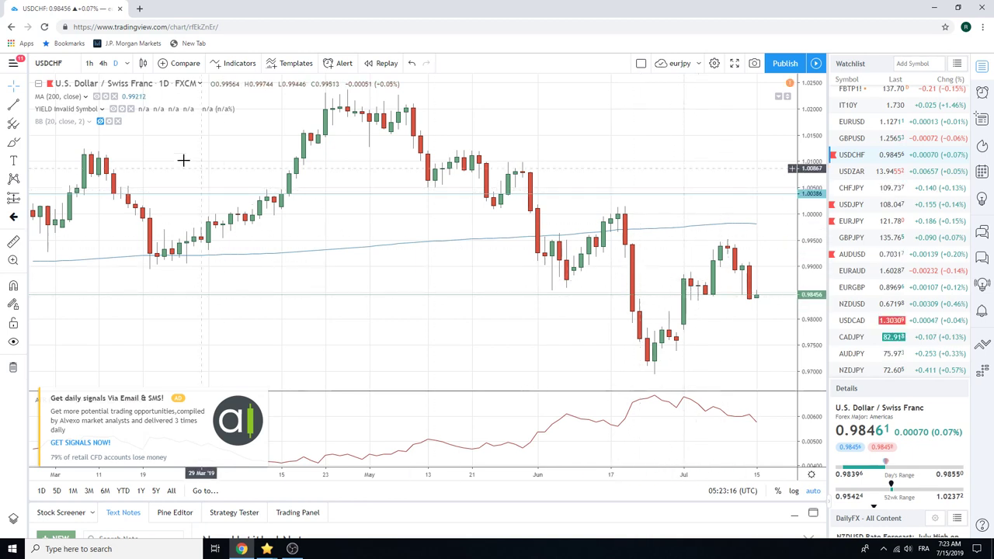
# Step: Switch to 1-hour candles, check GBPUSD, then load EURGBP hourly and zoom out
pyautogui.click(90, 64)
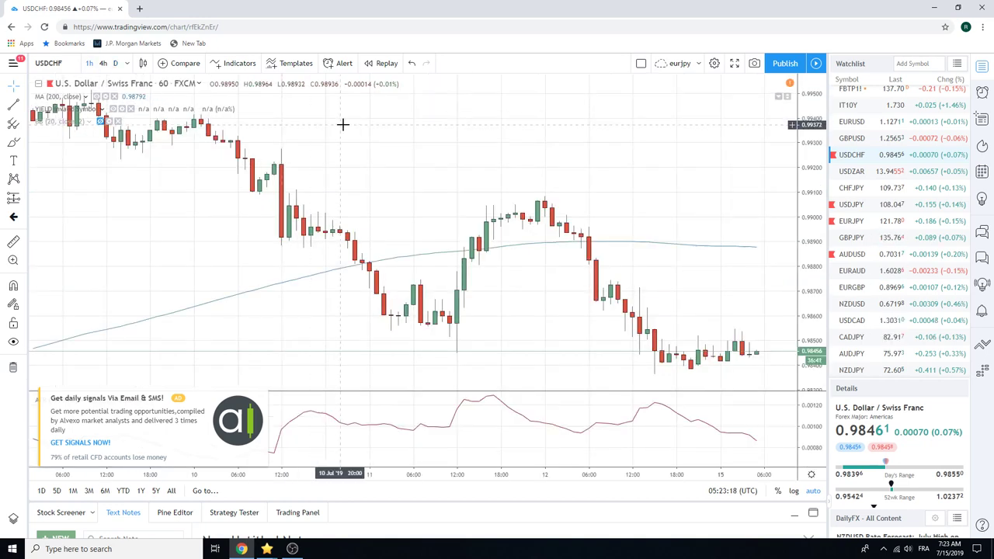
pyautogui.scroll(-2, 344, 128)
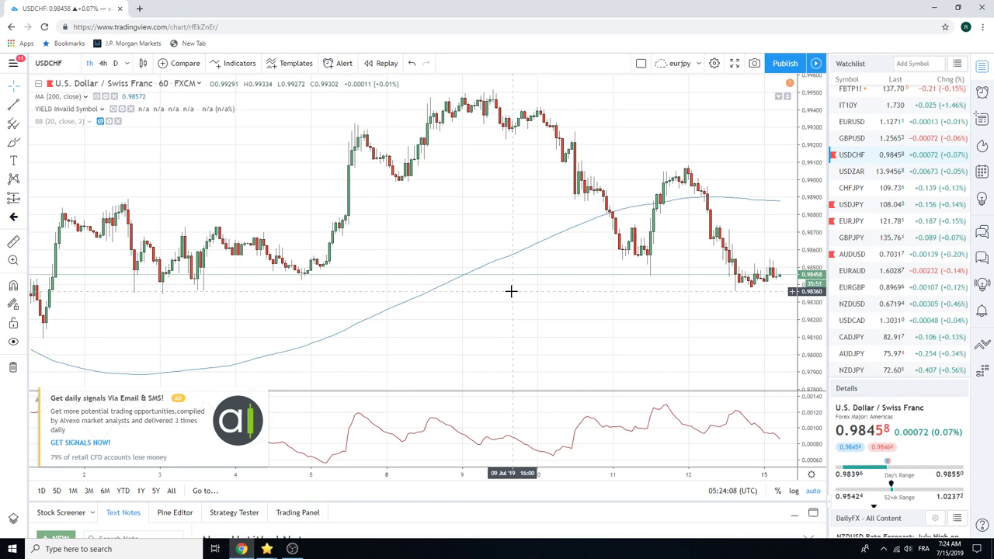
pyautogui.click(857, 141)
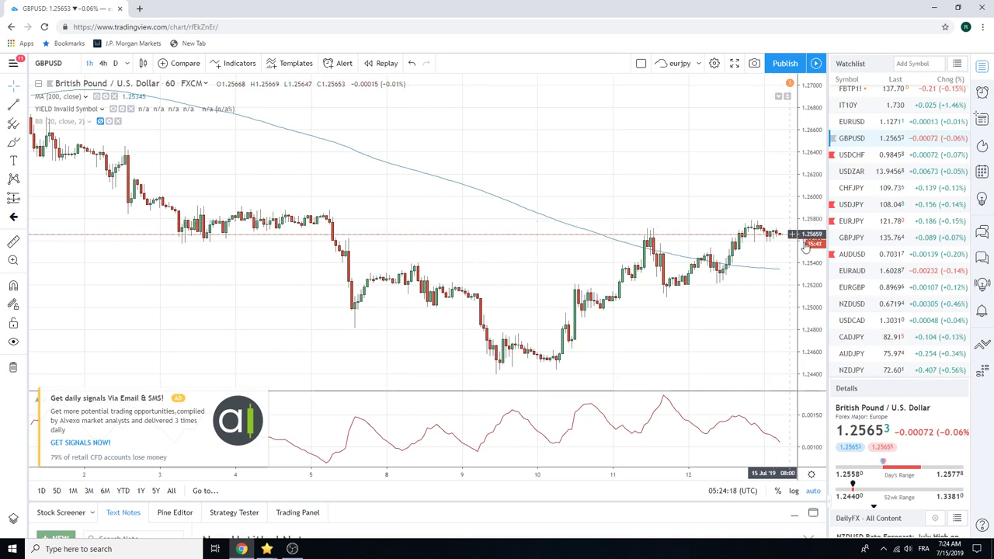
pyautogui.click(874, 287)
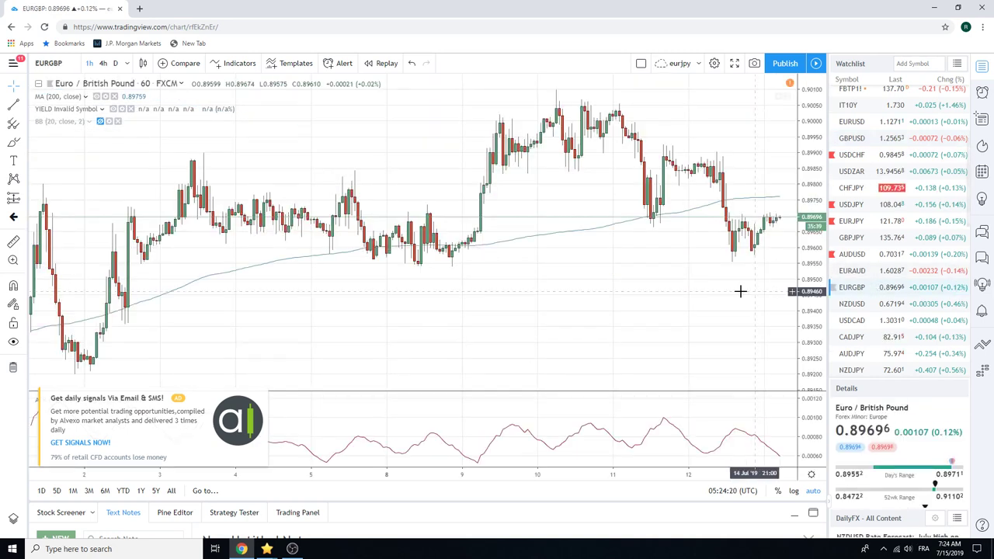
pyautogui.scroll(-3, 645, 285)
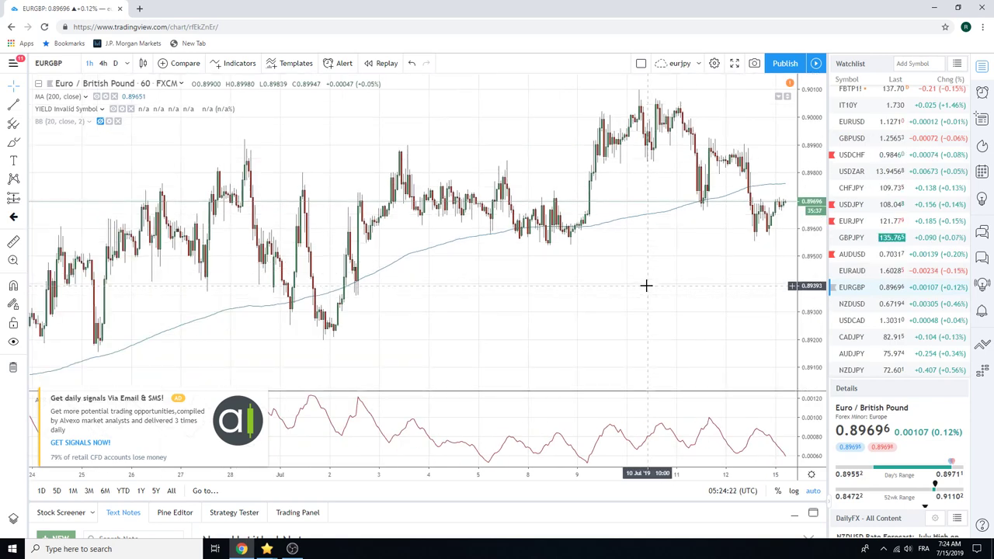
# Step: Put EURGBP back on daily candles and zoom in on recent price action
pyautogui.click(115, 62)
pyautogui.scroll(2, 520, 310)
pyautogui.scroll(2, 526, 328)
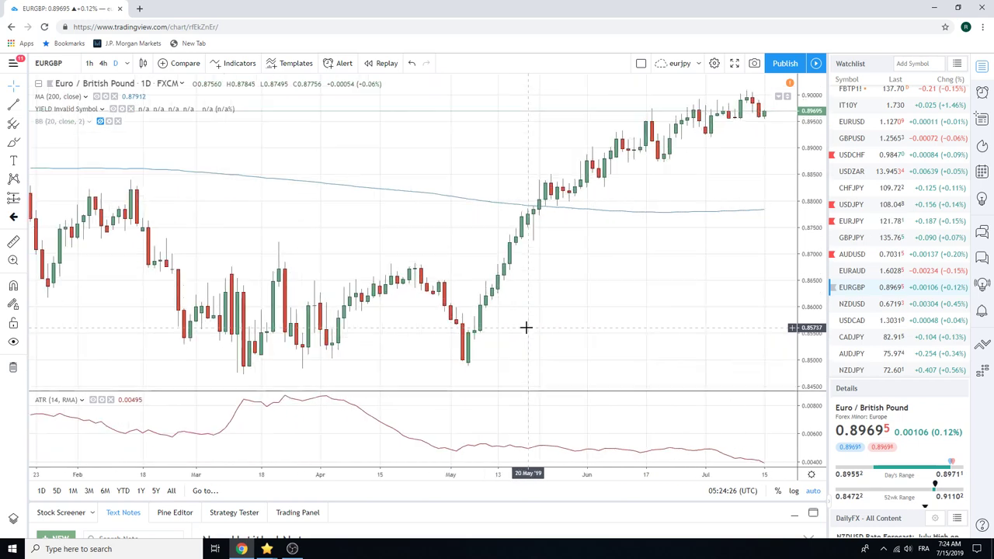
pyautogui.scroll(2, 526, 328)
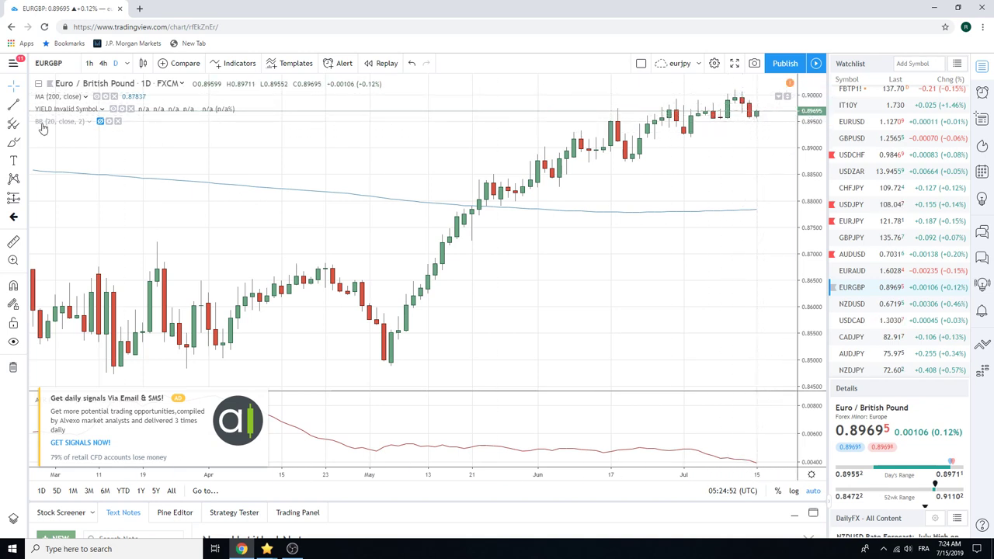
# Step: Draw an extended line on EURGBP from the early-July candles to the latest candles
pyautogui.click(23, 105)
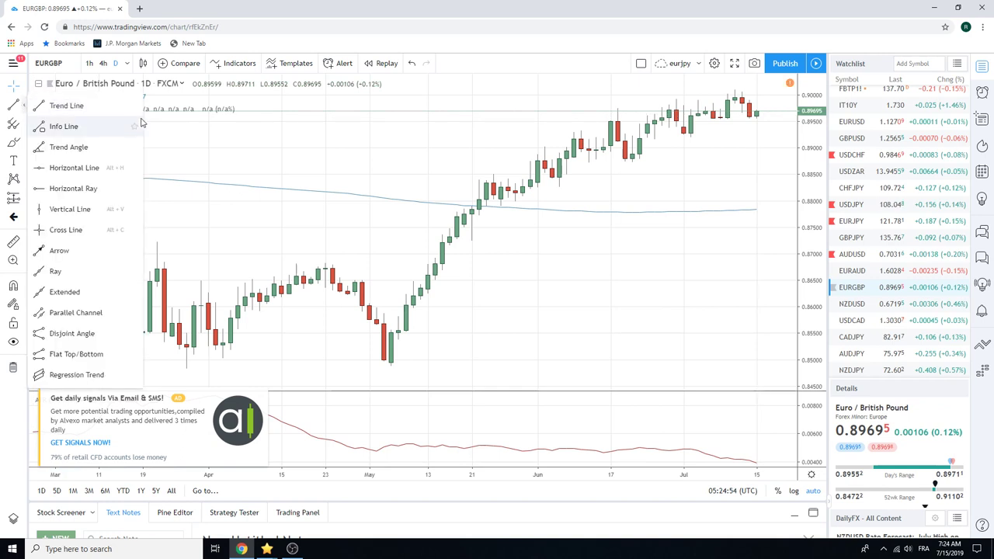
pyautogui.click(102, 291)
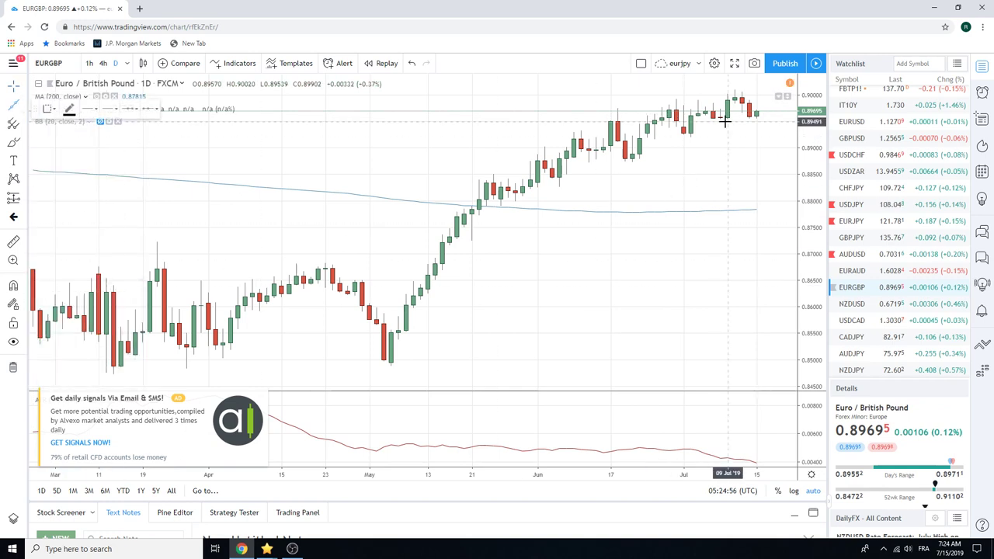
pyautogui.click(713, 118)
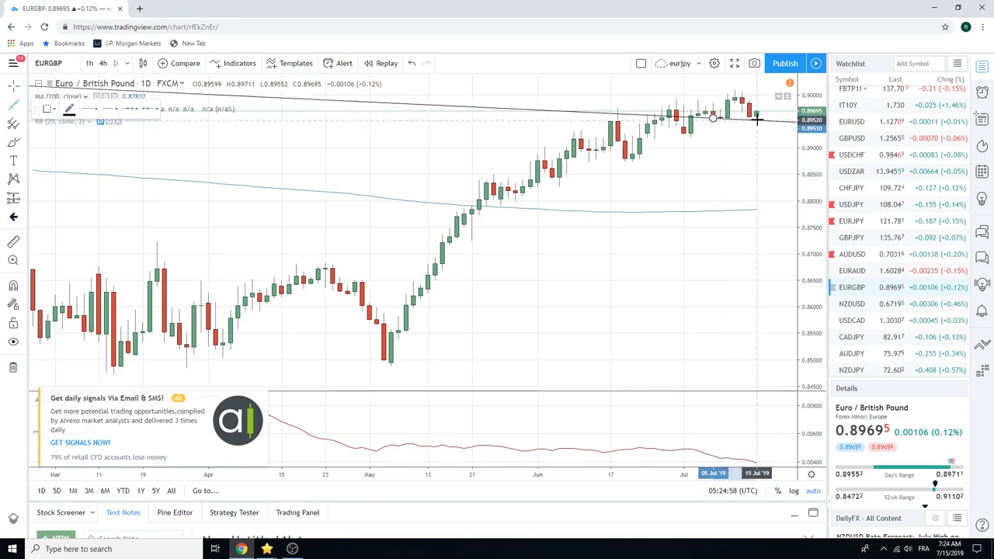
pyautogui.click(762, 117)
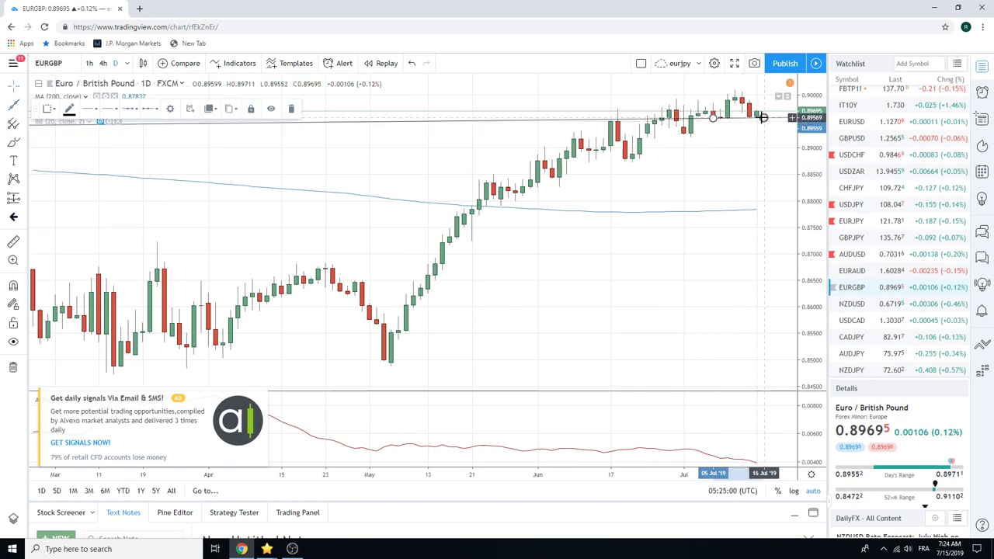
# Step: Switch EURGBP to 4-hour candles and zoom out to span mid-May to mid-July
pyautogui.click(102, 63)
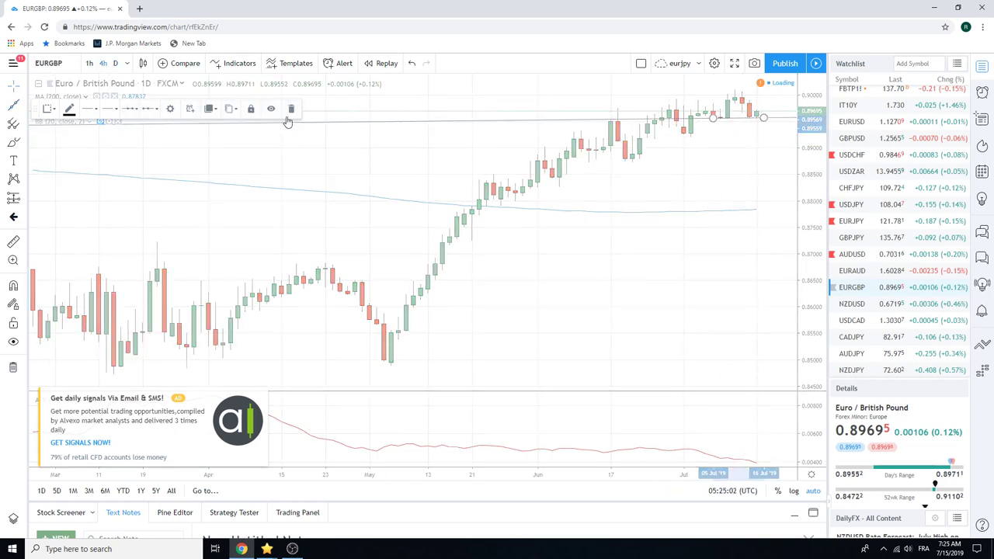
pyautogui.scroll(-3, 406, 152)
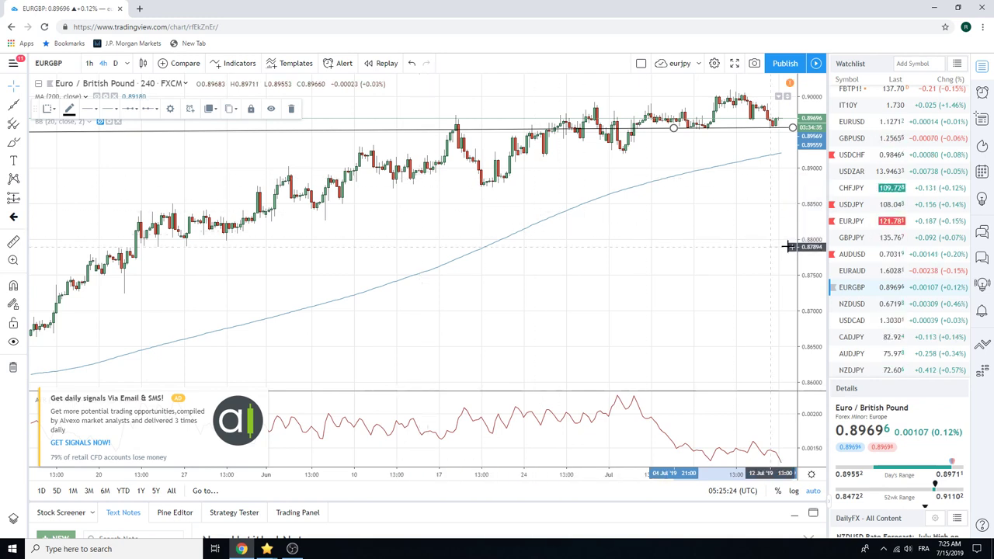
pyautogui.scroll(-2, 891, 229)
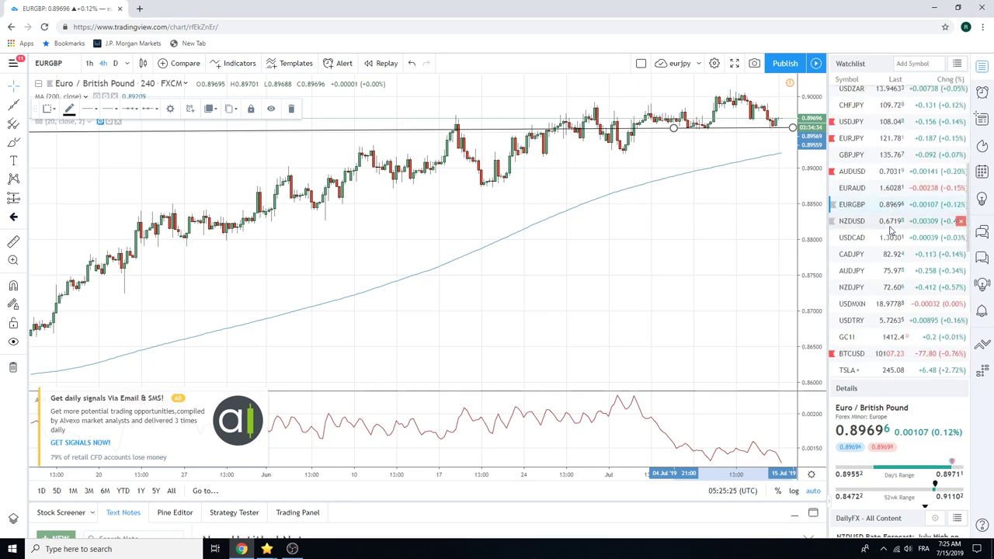
# Step: Load USDMXN on 4-hour candles, zoomed out to show from mid-April onward
pyautogui.click(851, 303)
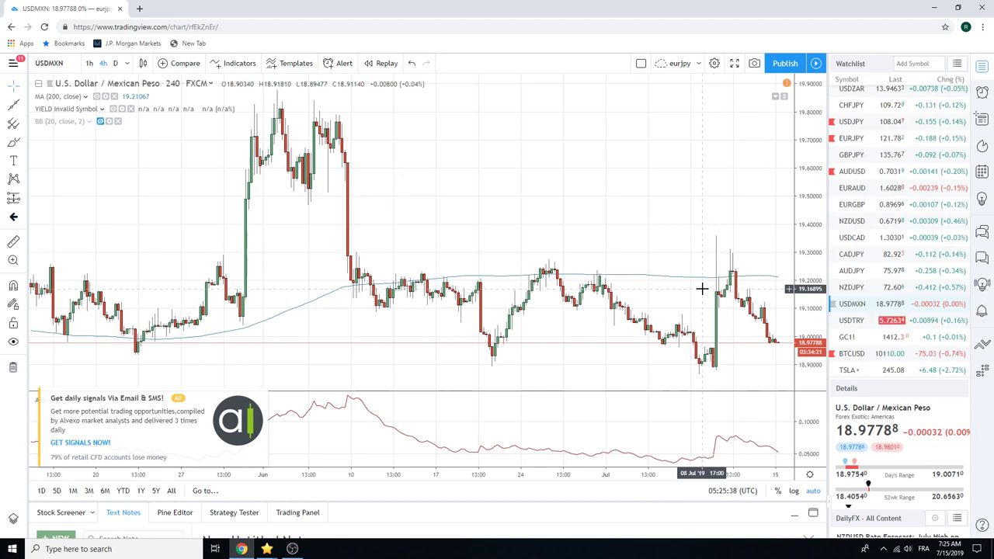
pyautogui.scroll(-3, 701, 289)
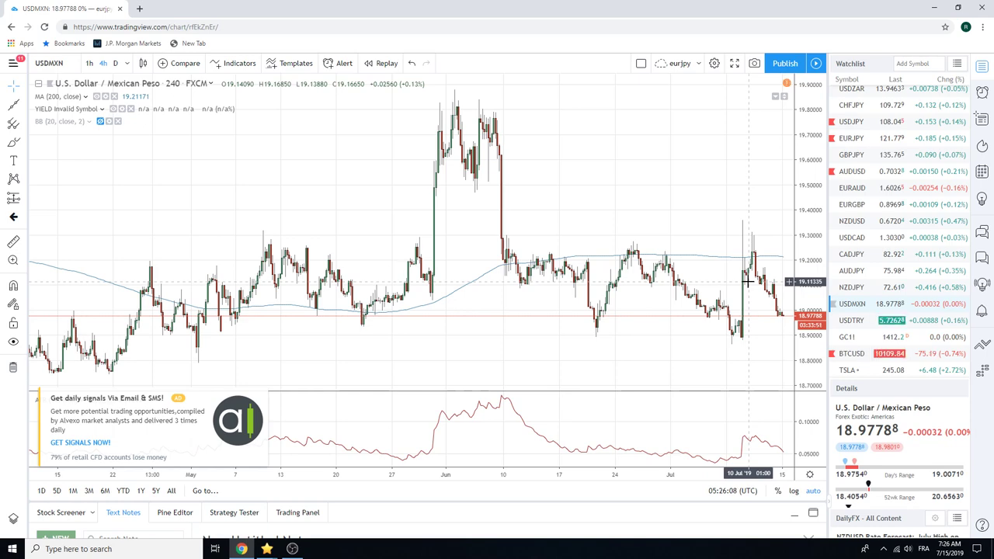
# Step: Load USDJPY on 4-hour candles and return the watchlist to its top
pyautogui.click(850, 121)
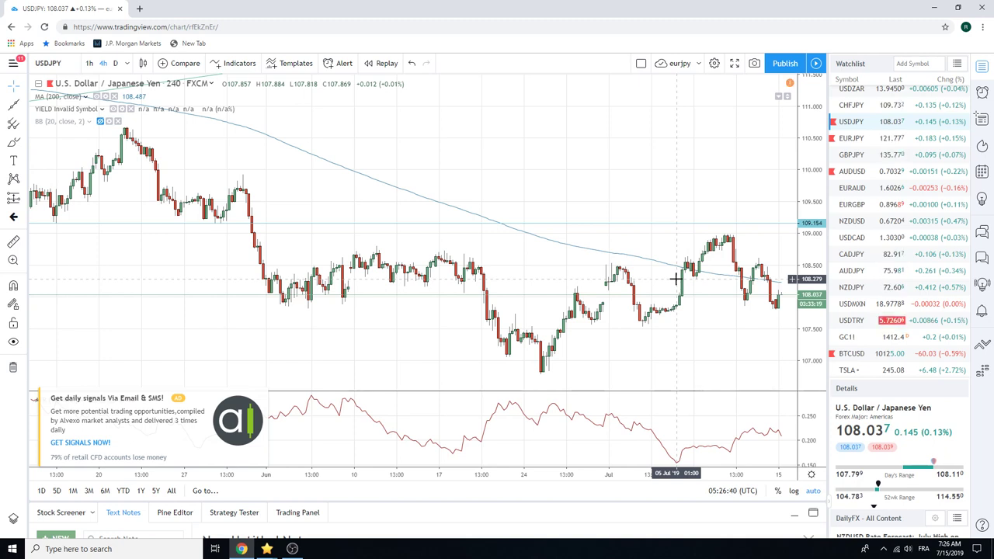
pyautogui.scroll(2, 887, 246)
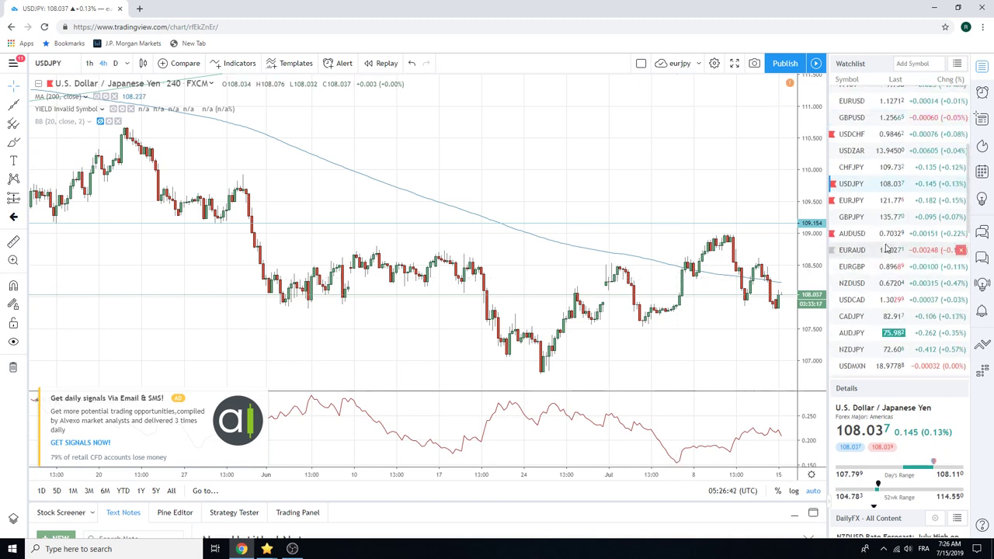
pyautogui.scroll(5, 886, 247)
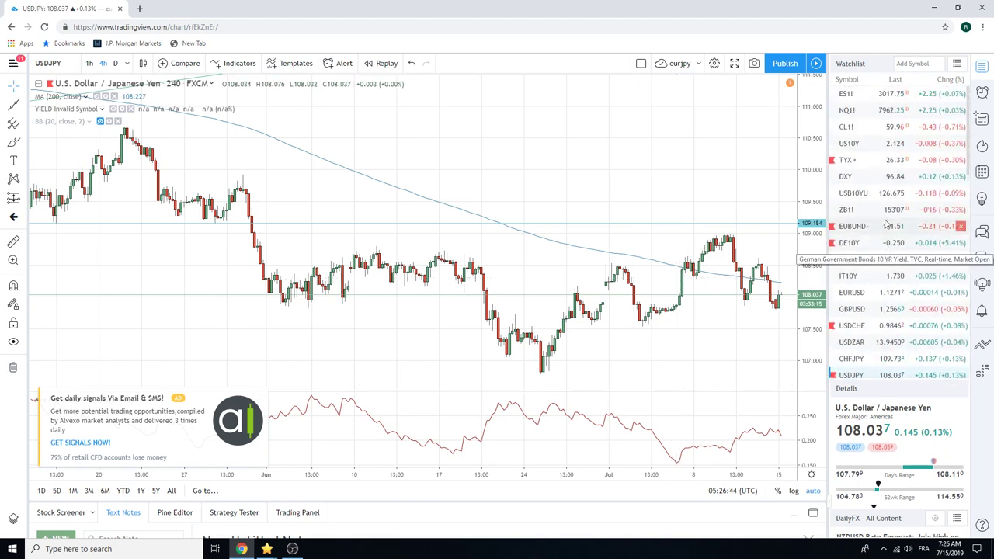
# Step: Load ES1! on 4-hour candles and adjust zoom to view its rising June trend line
pyautogui.click(850, 93)
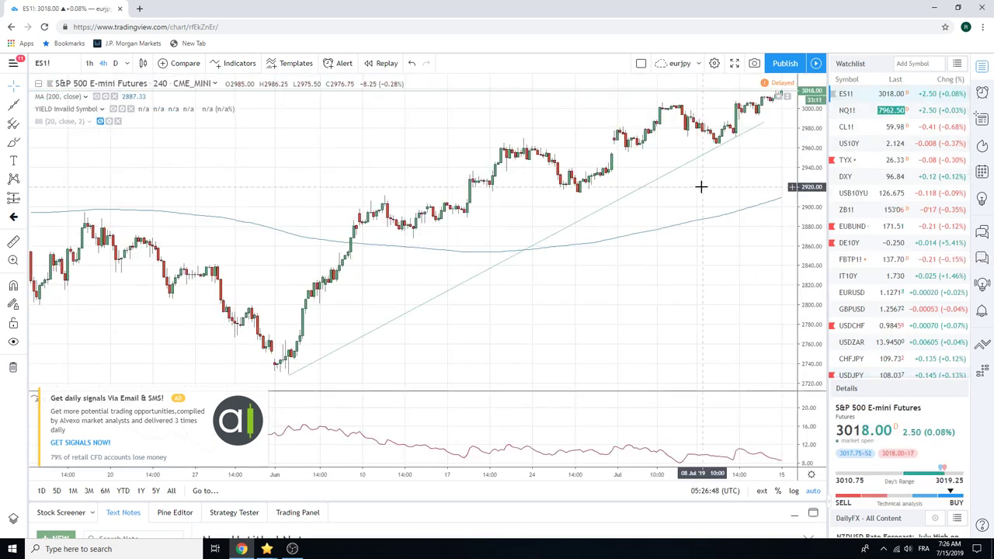
pyautogui.scroll(-2, 668, 214)
pyautogui.scroll(-2, 662, 224)
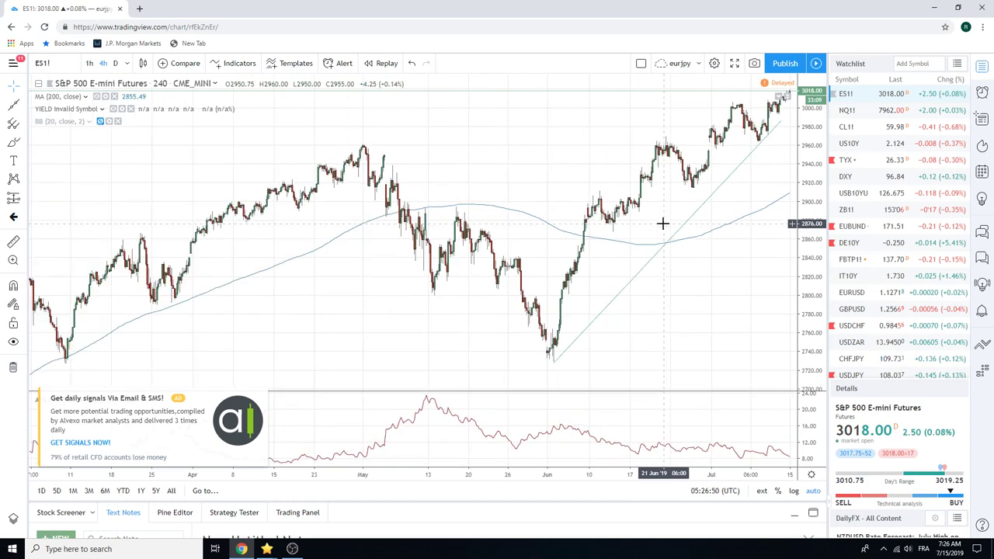
pyautogui.scroll(2, 662, 223)
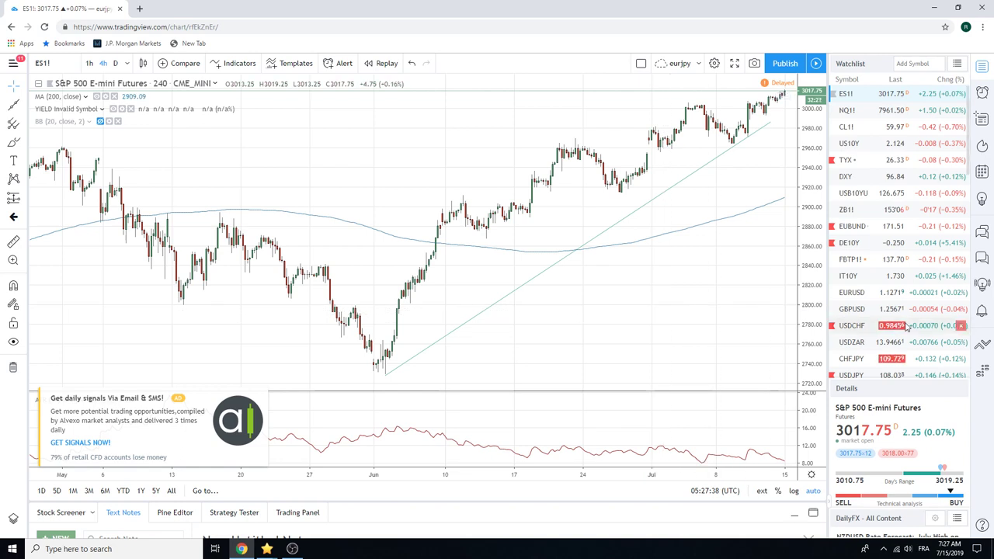
pyautogui.scroll(-1, 903, 316)
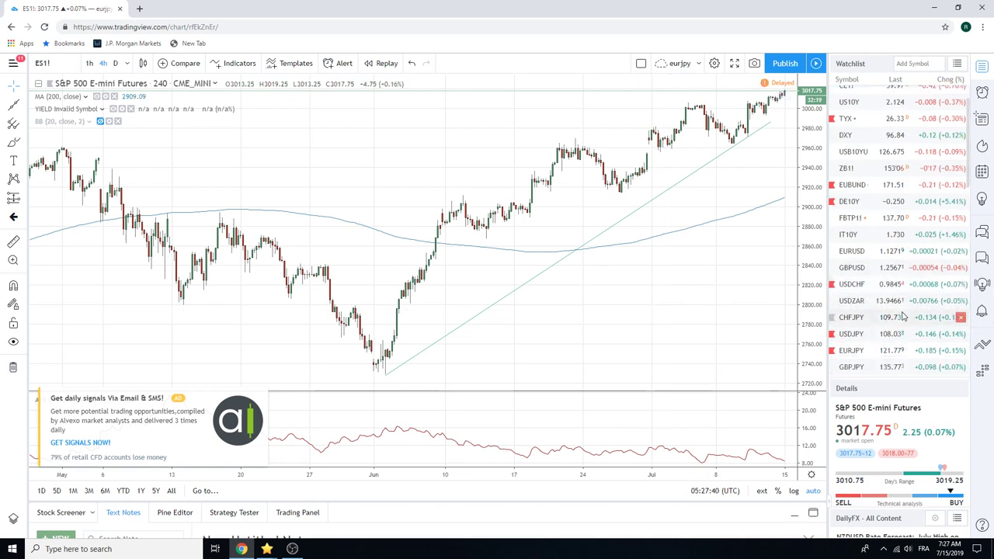
pyautogui.scroll(1, 903, 316)
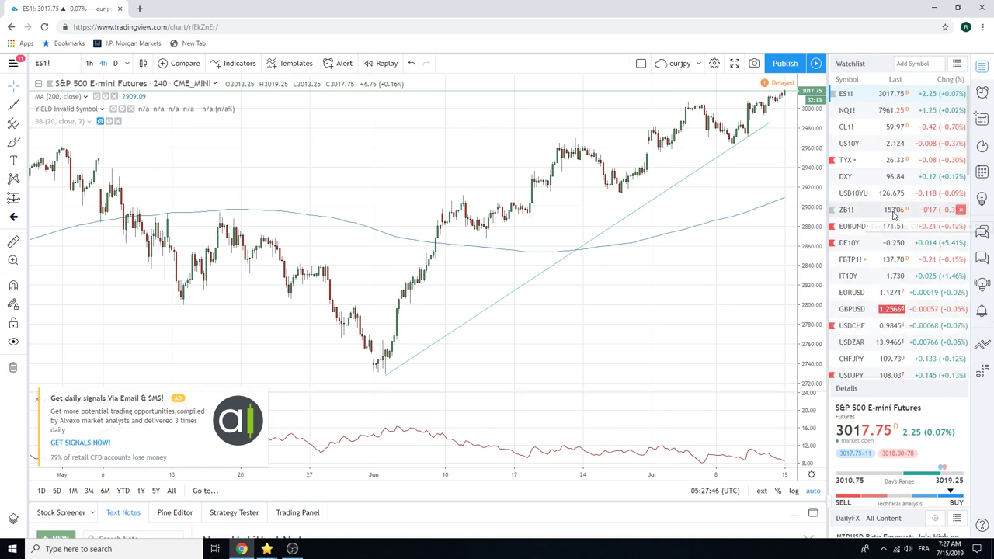
# Step: Load US10Y on 4-hour candles, then scroll down the watchlist
pyautogui.click(847, 144)
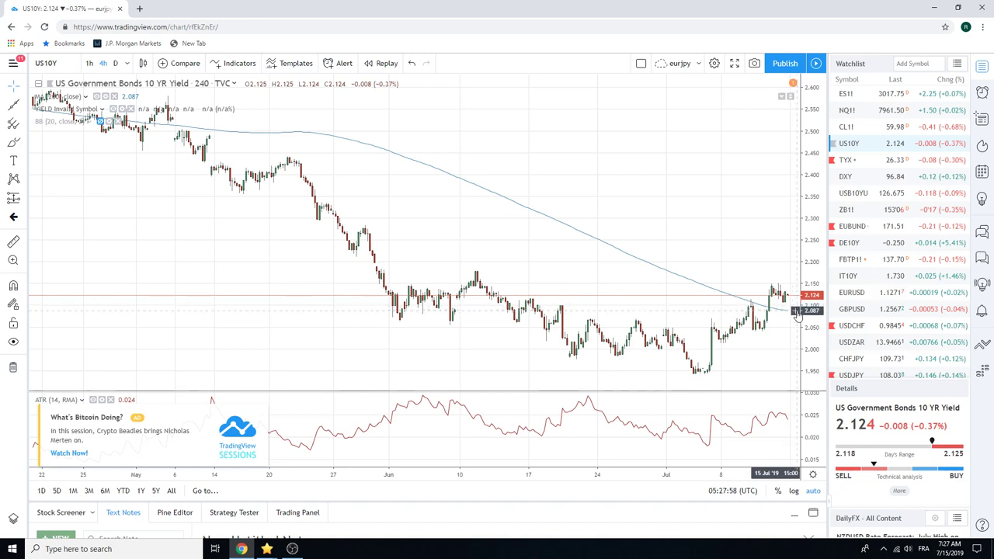
pyautogui.scroll(-2, 850, 300)
pyautogui.scroll(-1, 851, 301)
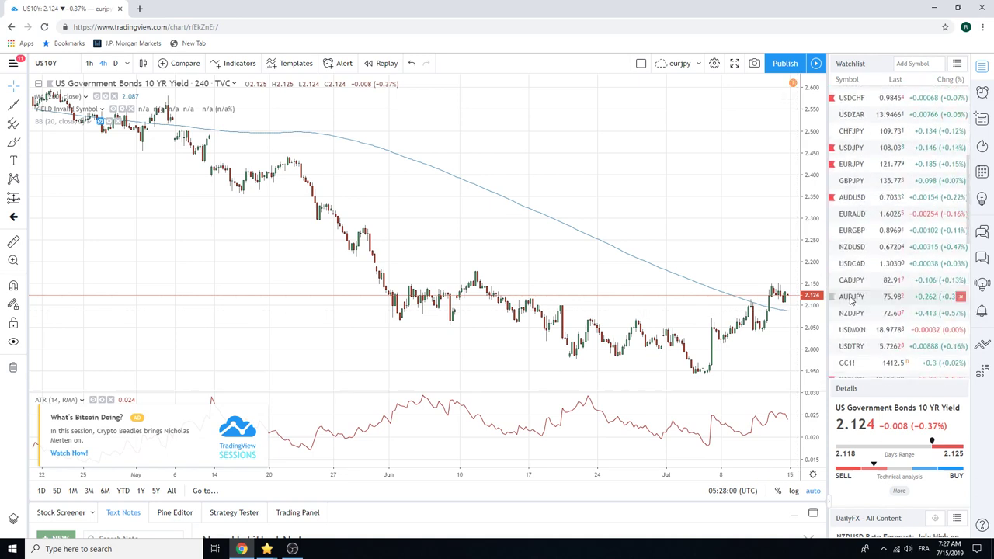
pyautogui.scroll(-1, 850, 300)
pyautogui.scroll(-1, 851, 300)
pyautogui.scroll(-1, 851, 300)
pyautogui.scroll(-1, 850, 300)
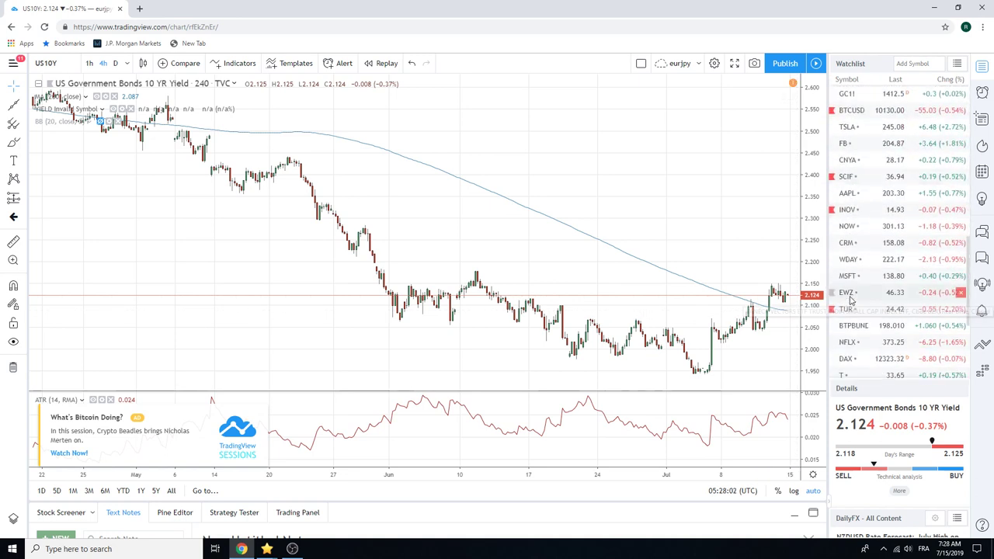
pyautogui.scroll(-1, 851, 300)
pyautogui.scroll(-3, 851, 300)
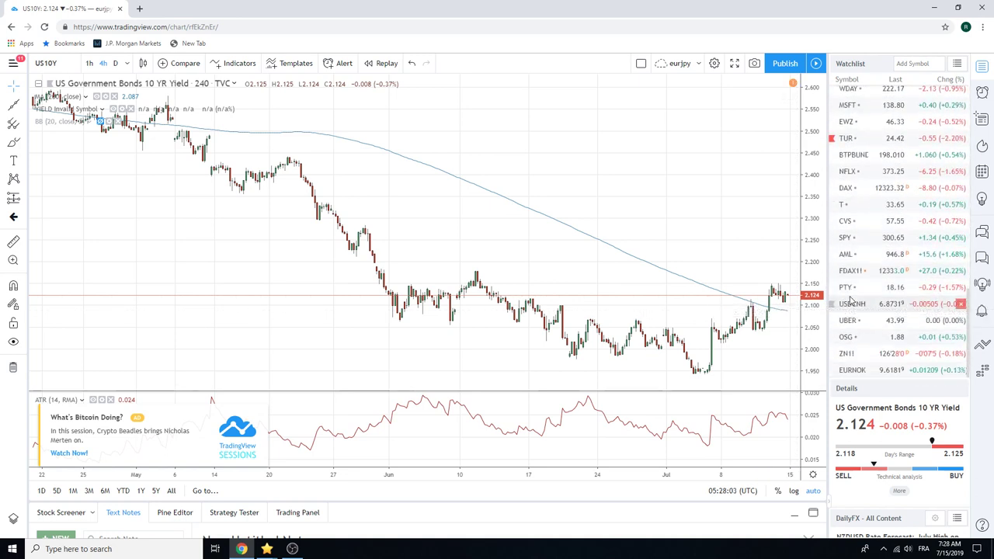
# Step: Load ZN1! on 4-hour candles and zoom out to span mid-March to July
pyautogui.click(863, 354)
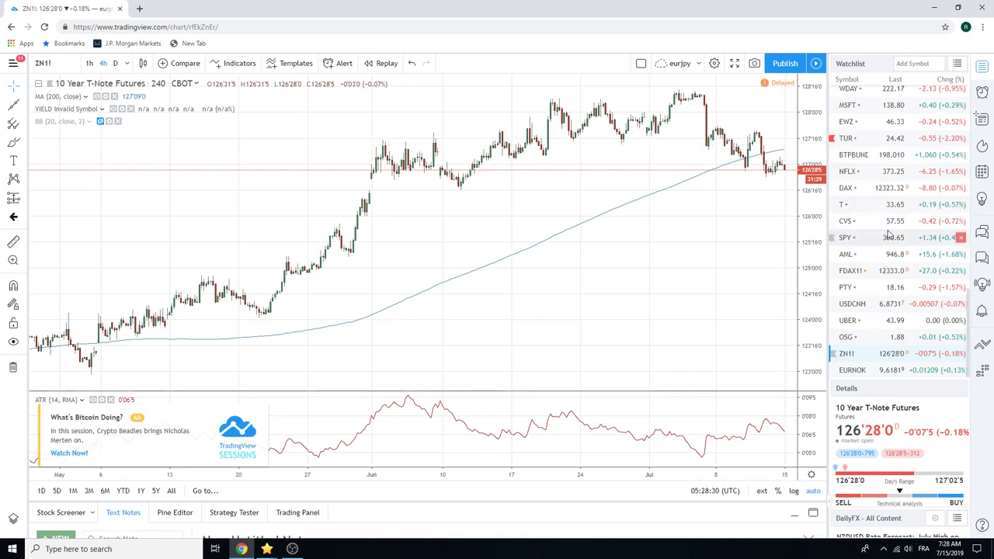
pyautogui.scroll(2, 888, 237)
pyautogui.scroll(1, 888, 237)
pyautogui.scroll(1, 888, 238)
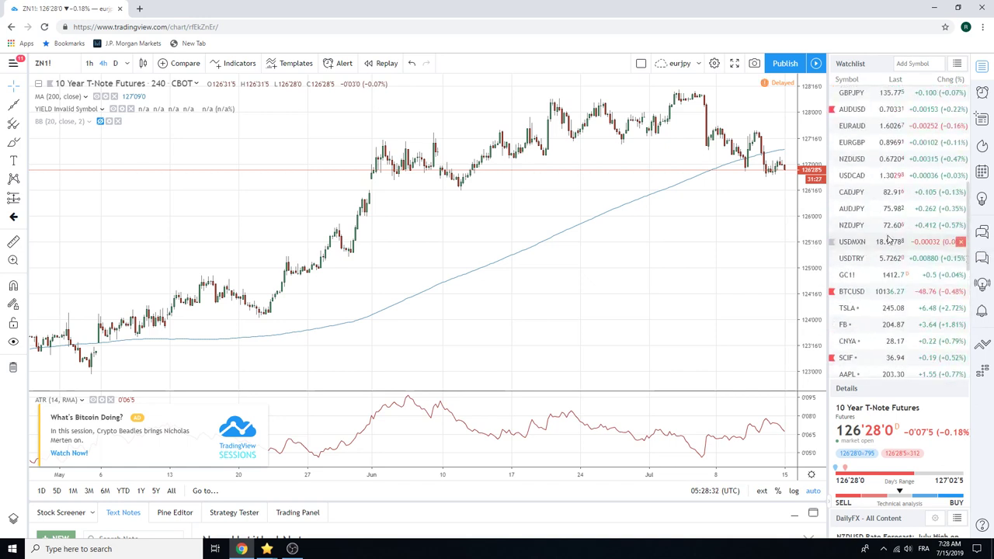
pyautogui.scroll(1, 889, 238)
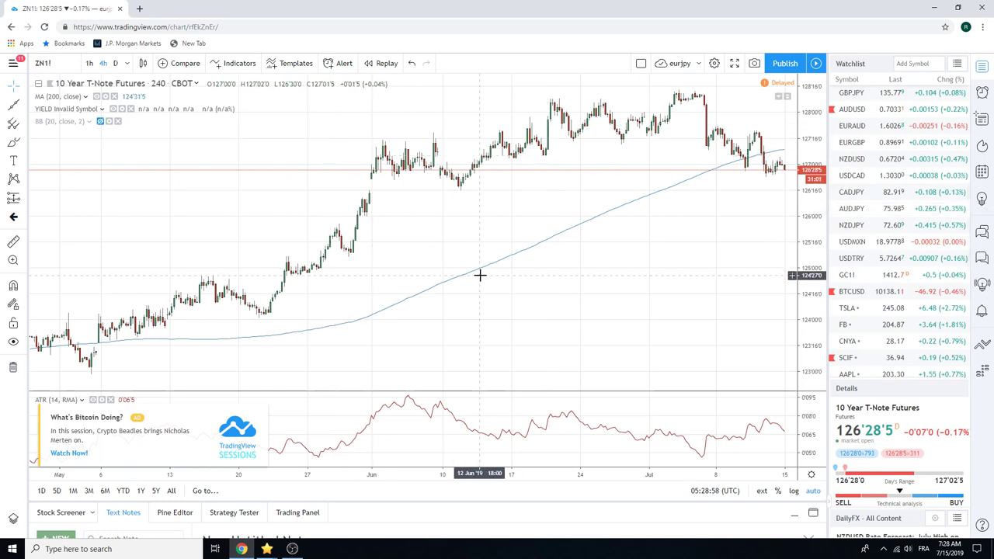
pyautogui.scroll(-3, 479, 275)
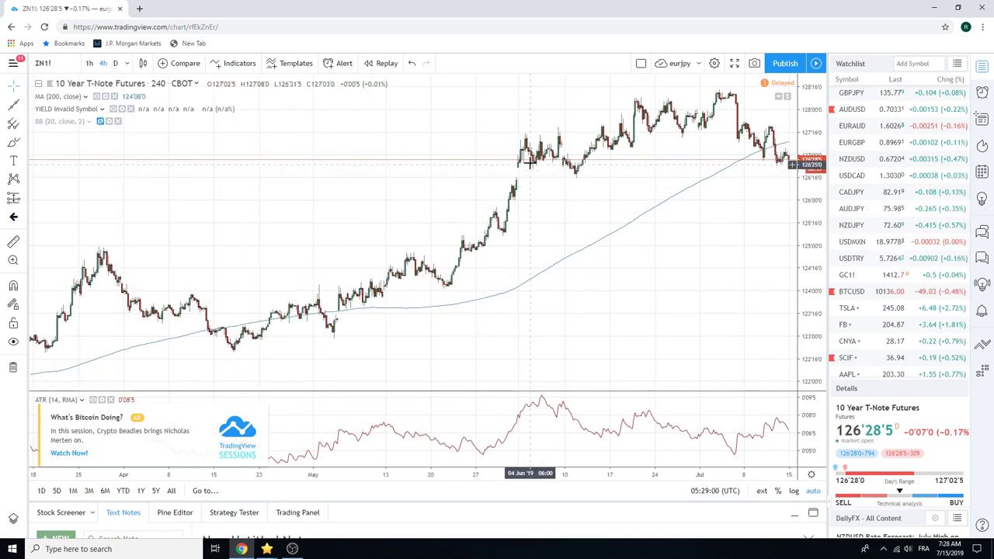